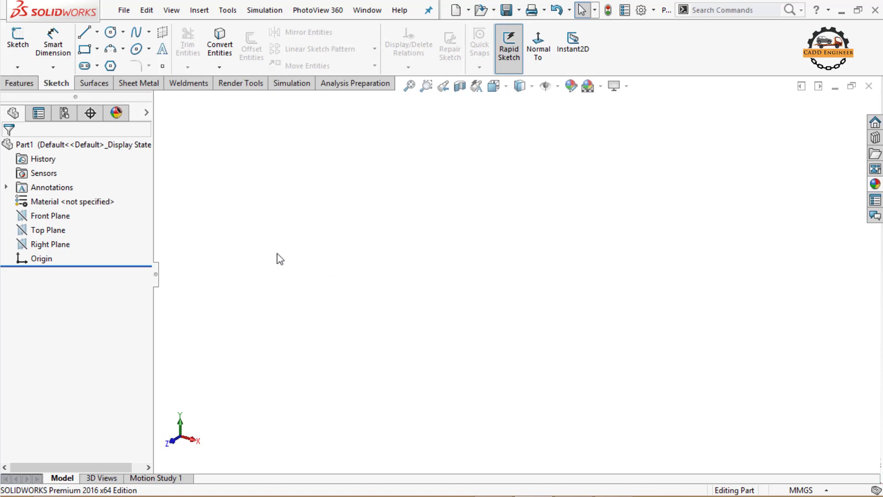
Step: Start a sketch on the Front Plane and draw a corner rectangle about 34 mm high with one corner on the origin
click(23, 64)
click(418, 188)
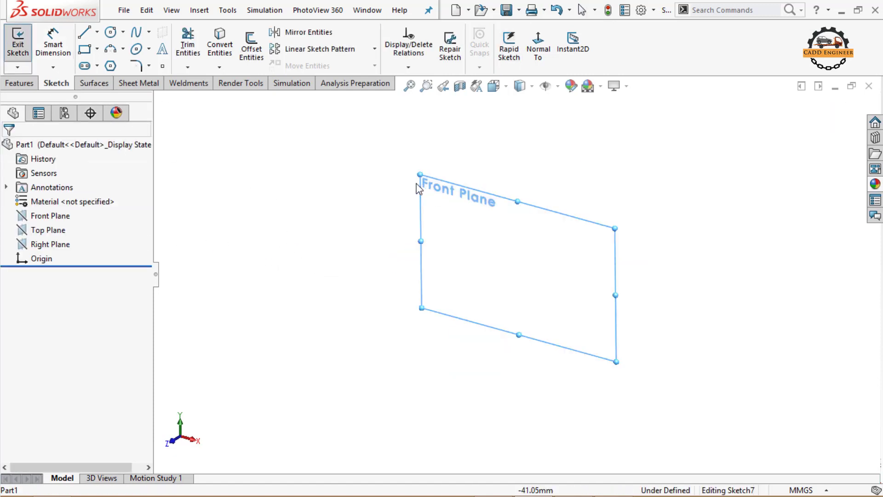
click(97, 49)
click(118, 59)
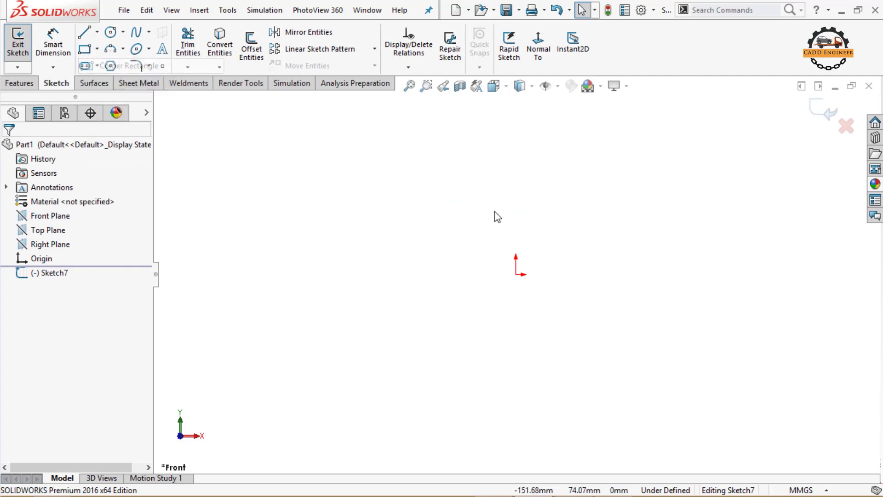
click(516, 274)
click(639, 192)
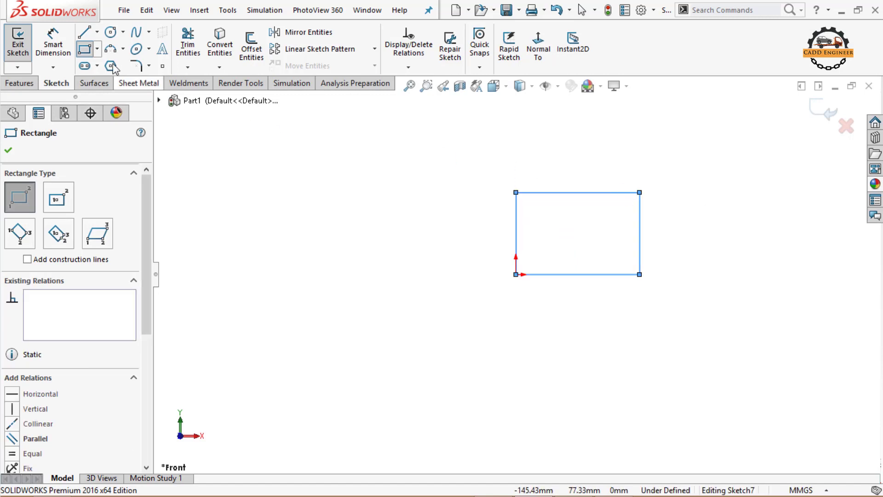
Step: Dimension the rectangle's left side to 40 mm and its upper edge to 60 mm
click(52, 44)
click(516, 219)
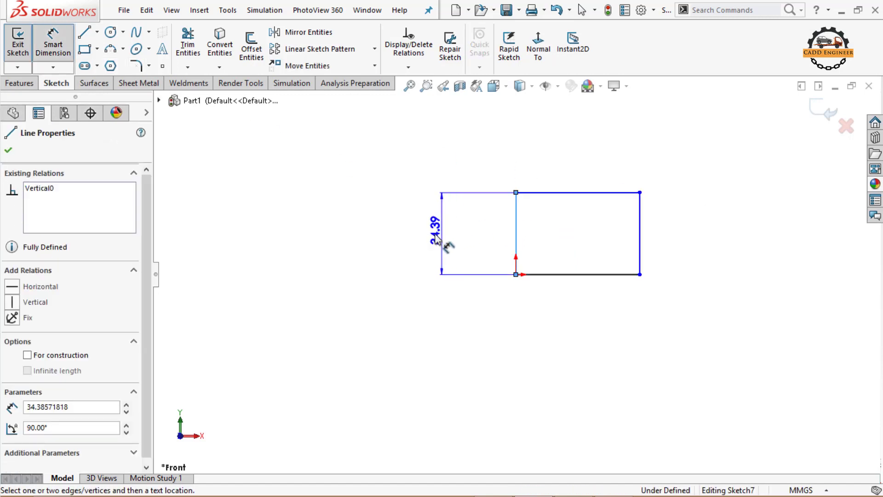
click(435, 238)
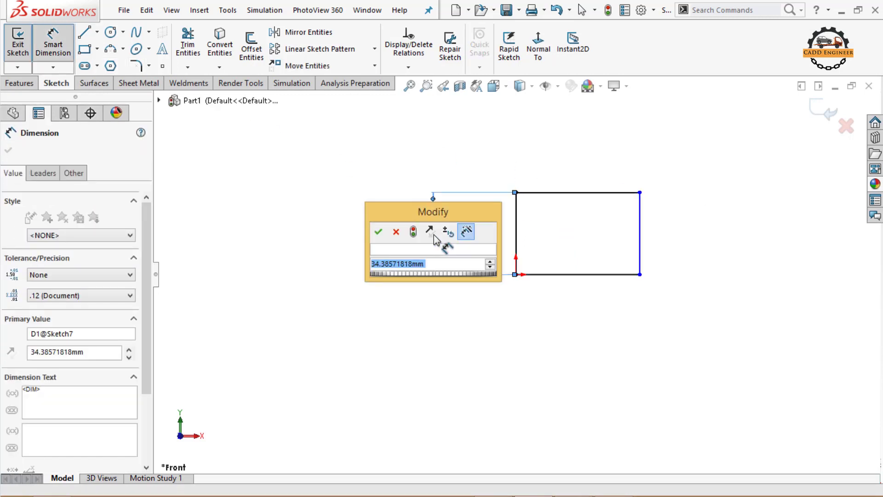
text(40)
key(Return)
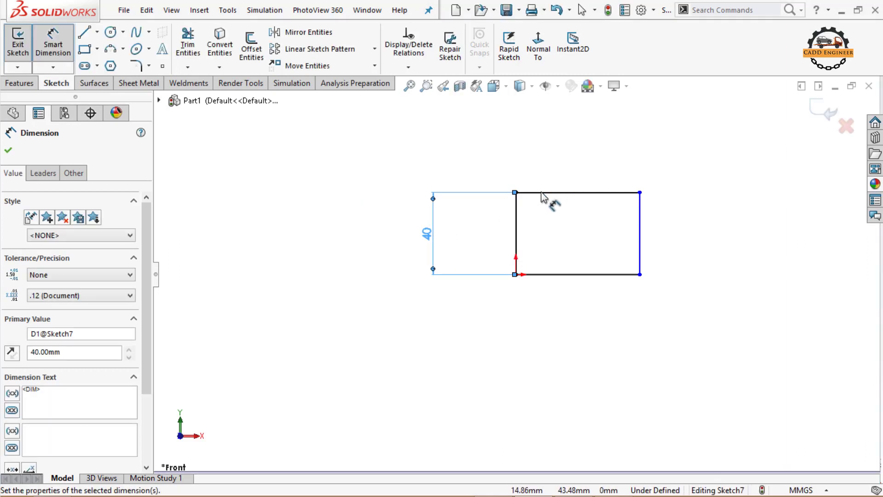
click(542, 194)
click(556, 176)
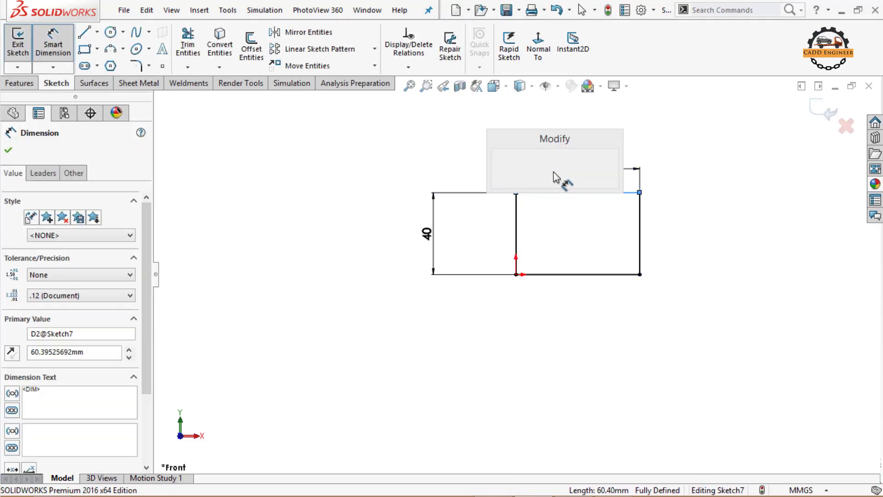
text(60)
key(Return)
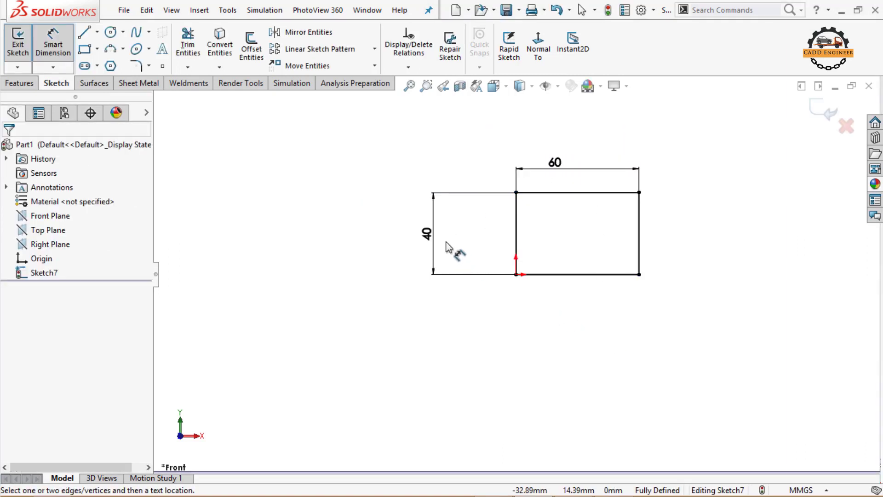
Step: Move the rectangle's height and width dimensions closer to its edges and end dimensioning
drag(426, 233, 487, 233)
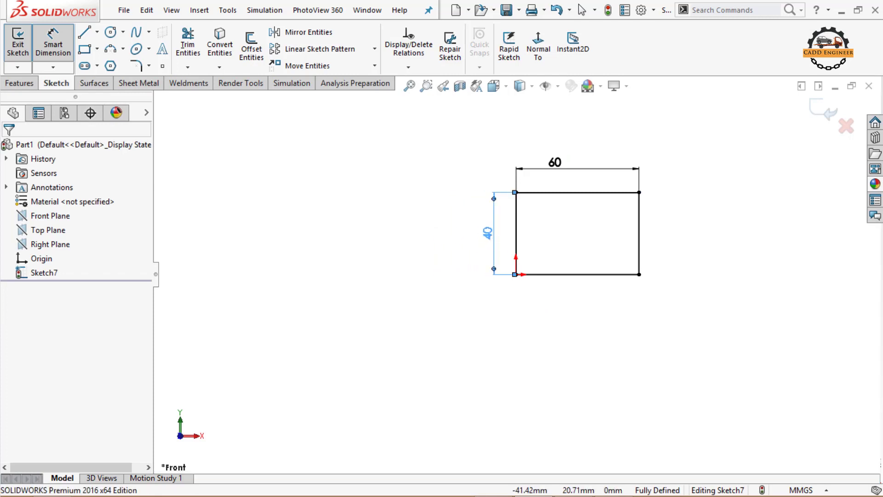
drag(562, 166, 575, 169)
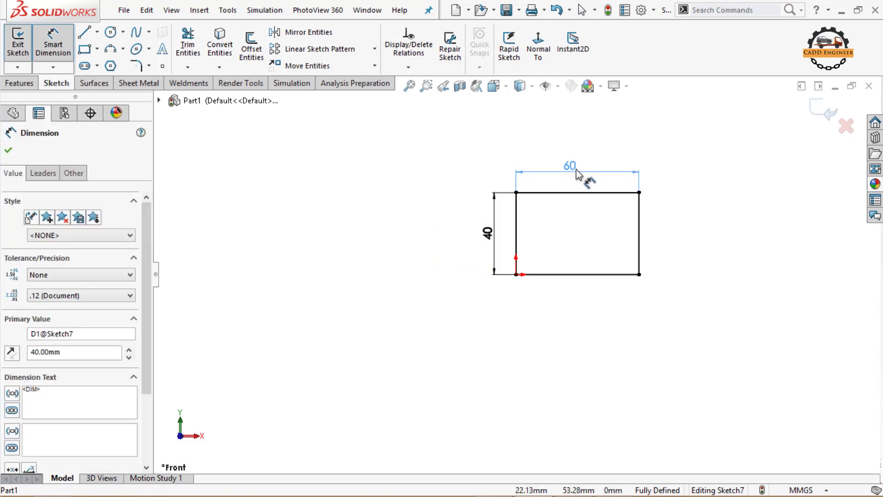
scroll(593, 244, down, 2)
click(714, 236)
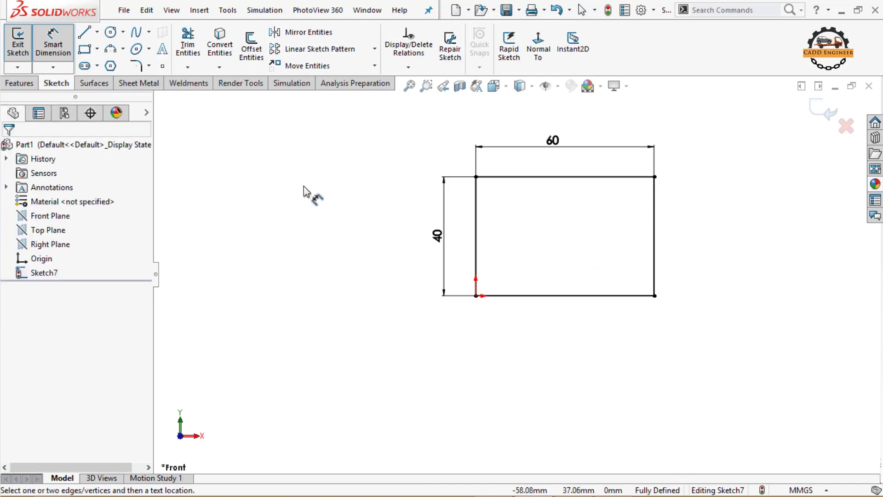
key(Escape)
Step: Apply a sketch fillet with an 8 mm radius to the rectangle's lower-right corner
click(136, 65)
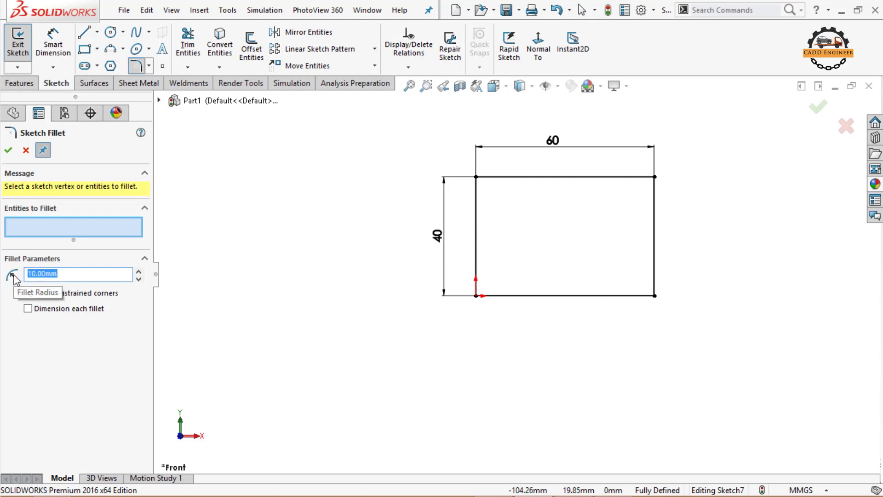
text(8)
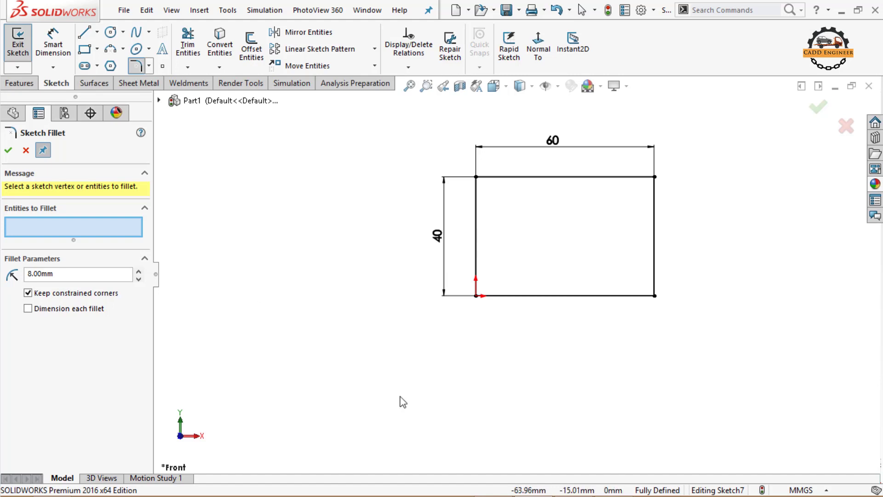
click(655, 296)
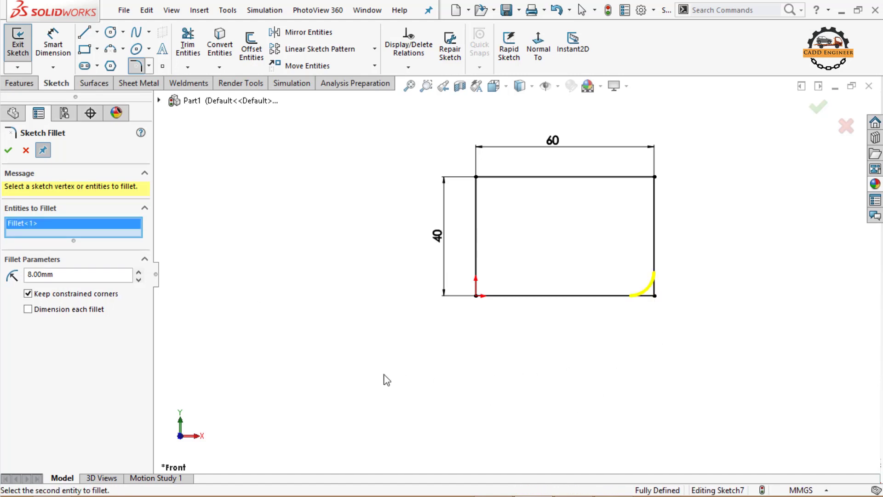
click(66, 278)
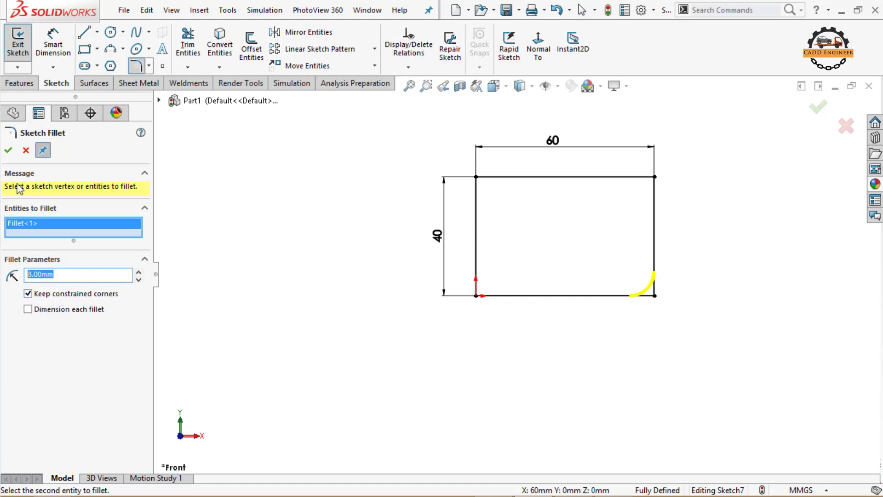
click(8, 150)
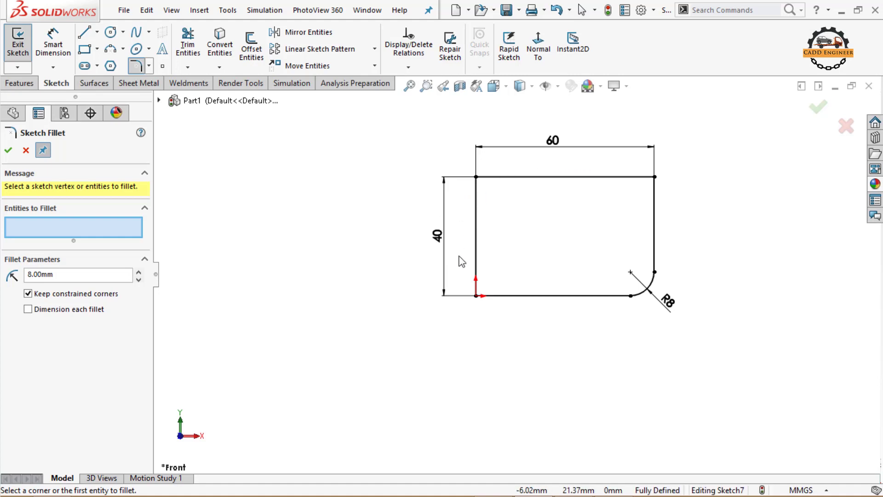
Step: Fillet the rectangle's upper-right corner with a 6 mm radius by picking its two adjoining edges
click(642, 179)
click(653, 190)
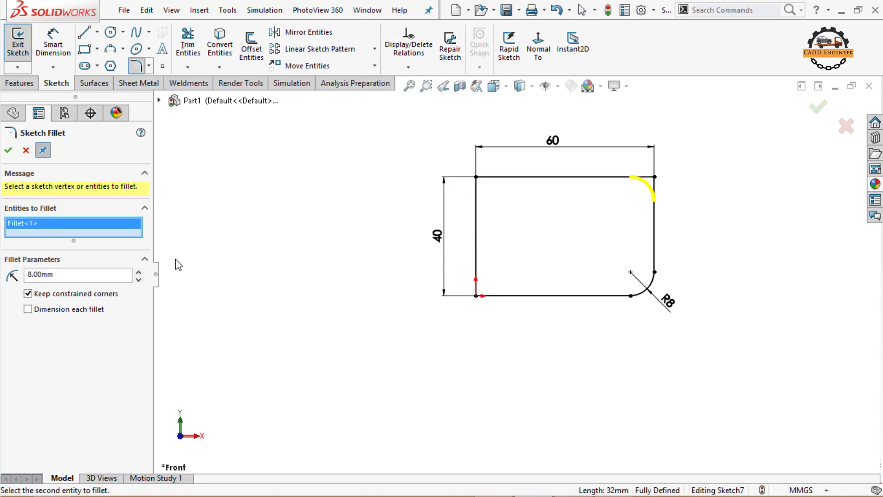
drag(79, 274, 21, 275)
text(6)
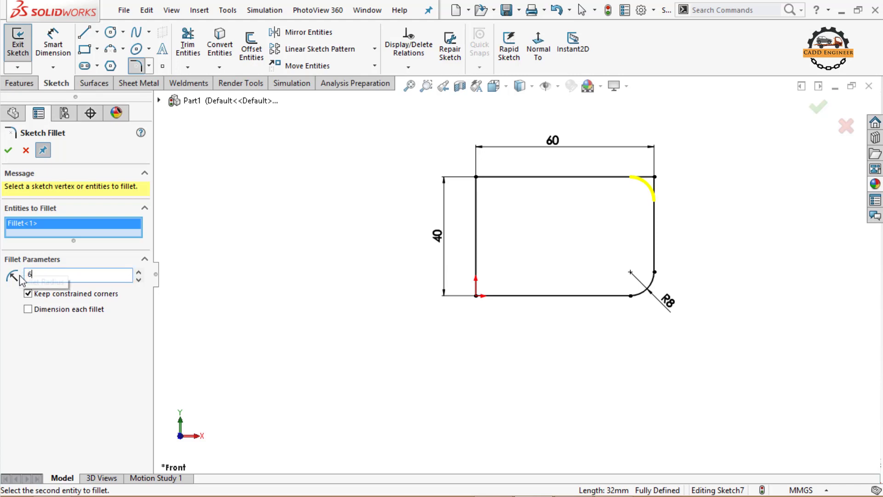
key(Return)
click(8, 150)
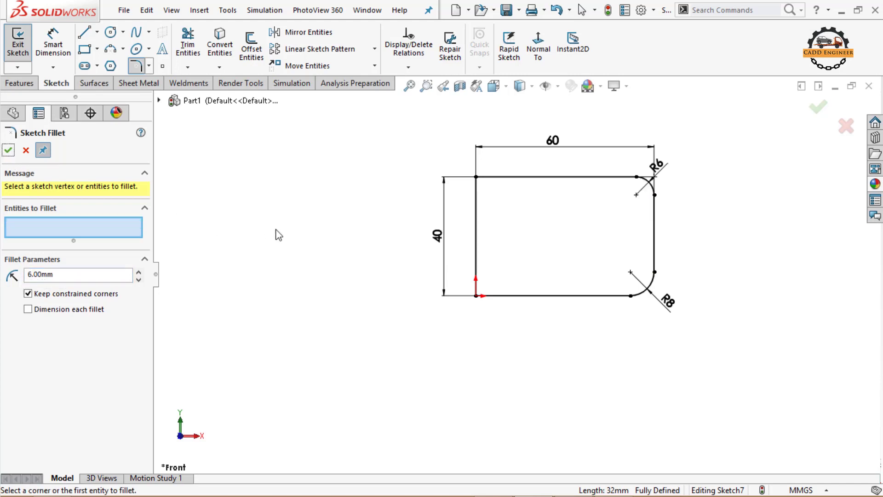
Step: Fillet the rectangle's upper-left corner with the same 6 mm radius
key(z)
scroll(598, 220, down, 7)
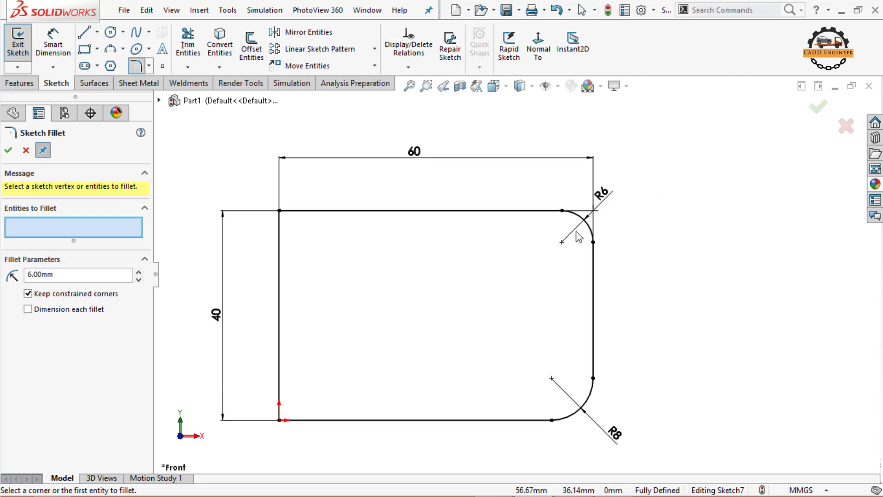
scroll(506, 232, up, 3)
scroll(575, 239, down, 4)
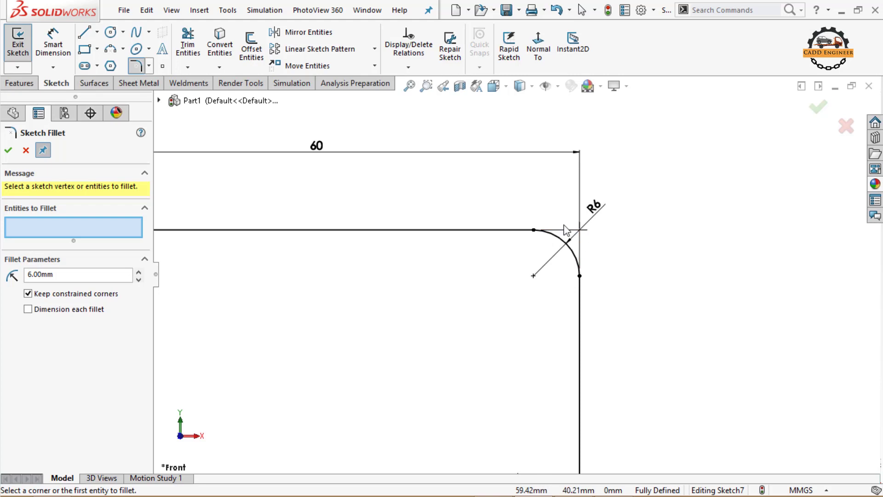
scroll(641, 256, up, 5)
scroll(372, 344, down, 1)
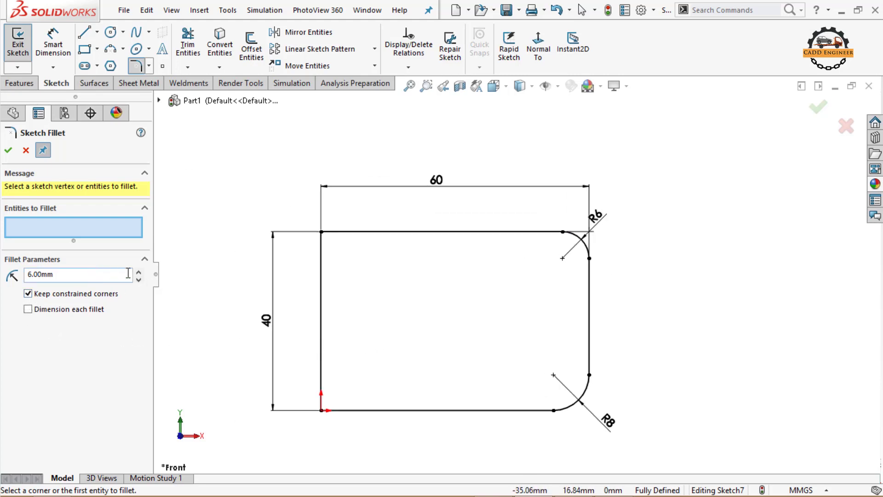
click(322, 233)
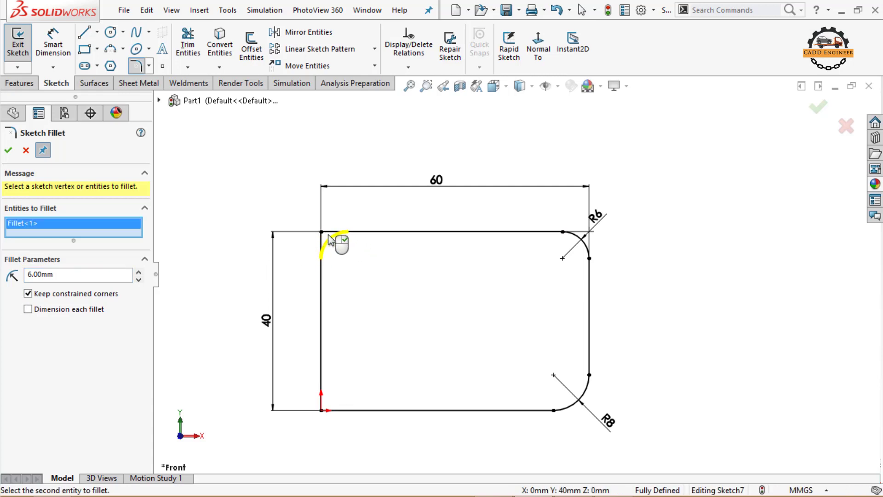
click(8, 150)
Step: Fillet the rectangle's lower-left corner at the origin with the same 6 mm radius
key(f)
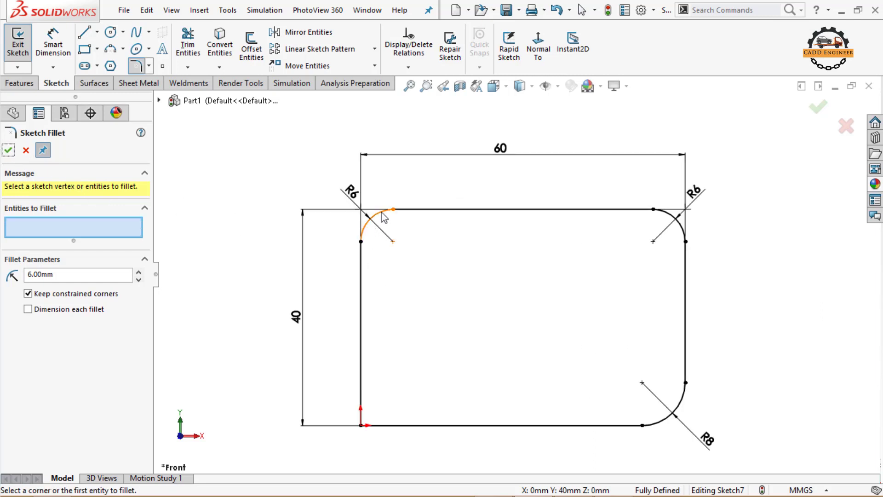
scroll(314, 290, up, 1)
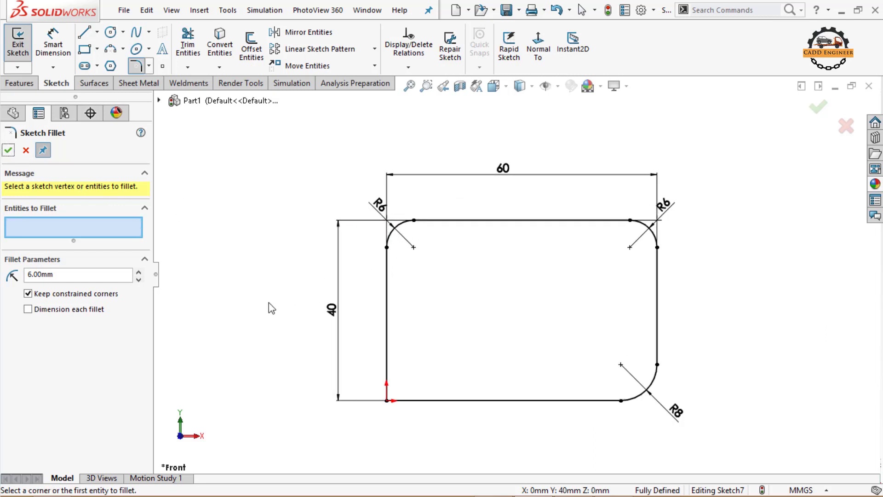
click(387, 401)
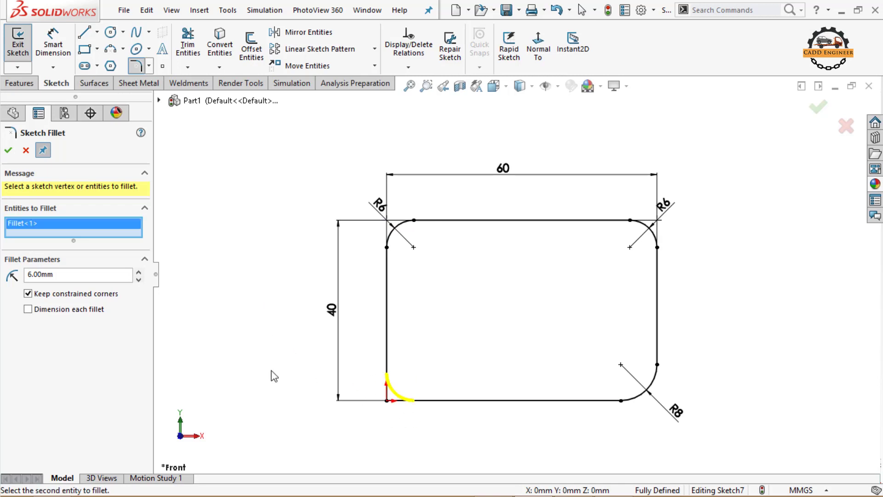
click(10, 152)
Step: Sketch an open three-line profile left of the rectangle, with two equal vertical legs joined by a top line about 34 mm long
scroll(292, 355, up, 2)
scroll(292, 360, down, 2)
scroll(294, 322, up, 2)
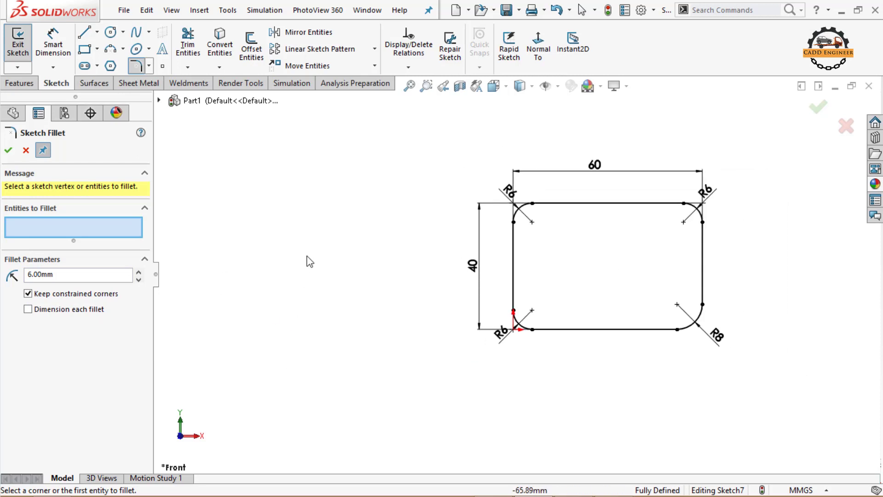
scroll(307, 258, down, 1)
key(l)
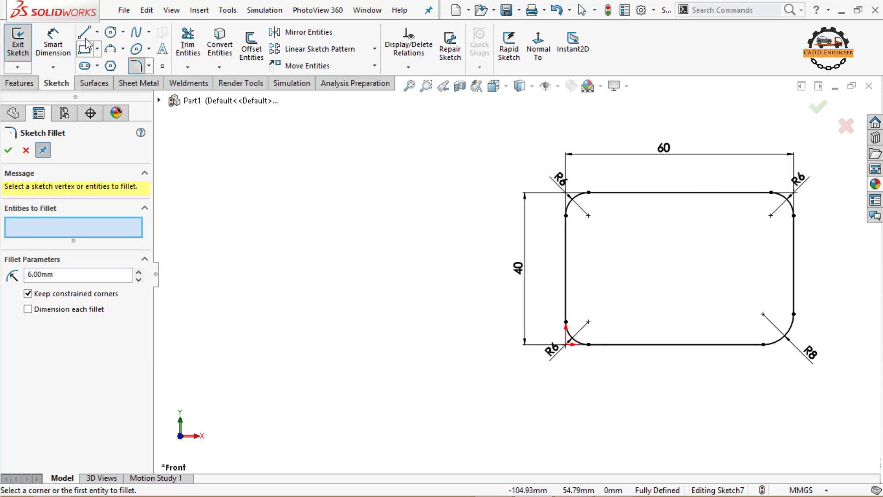
click(253, 295)
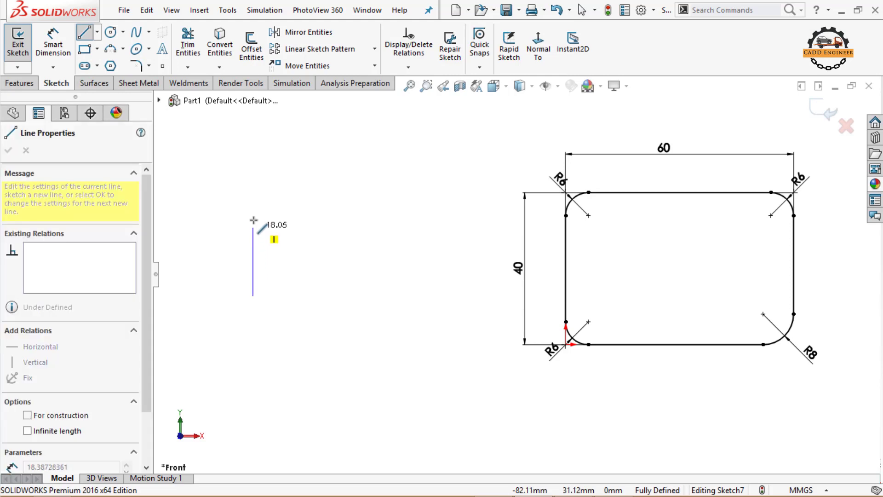
click(253, 190)
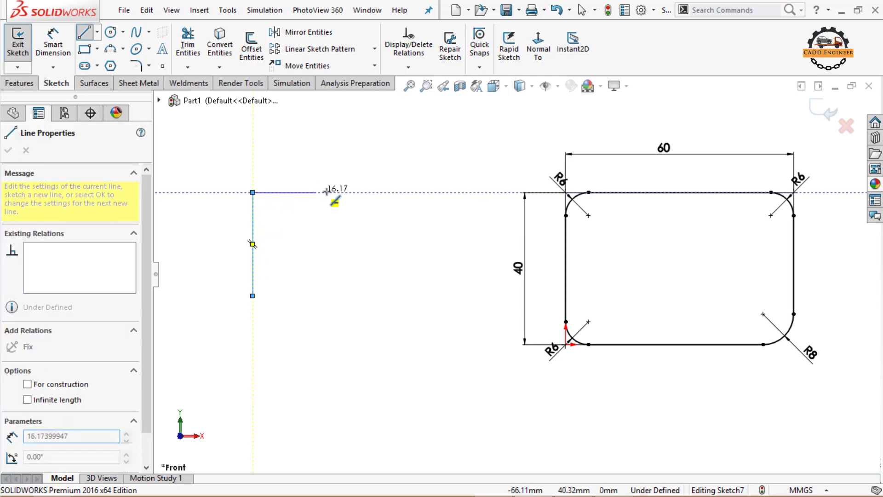
click(382, 192)
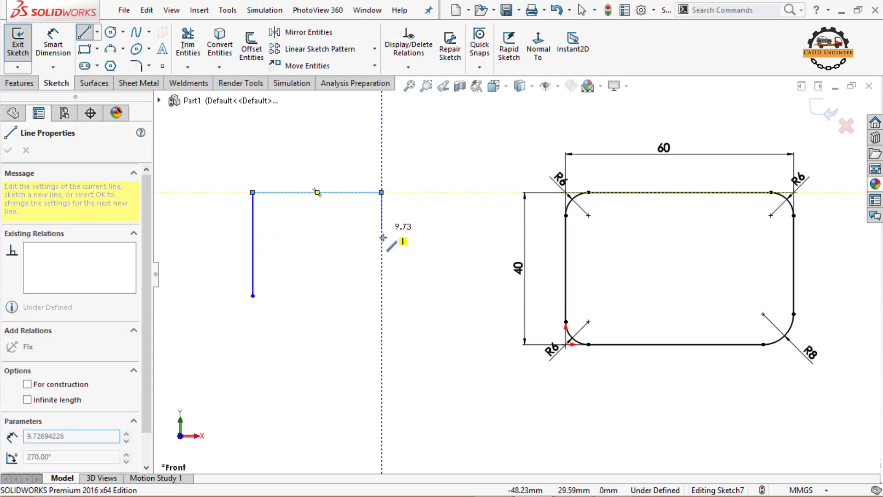
click(381, 296)
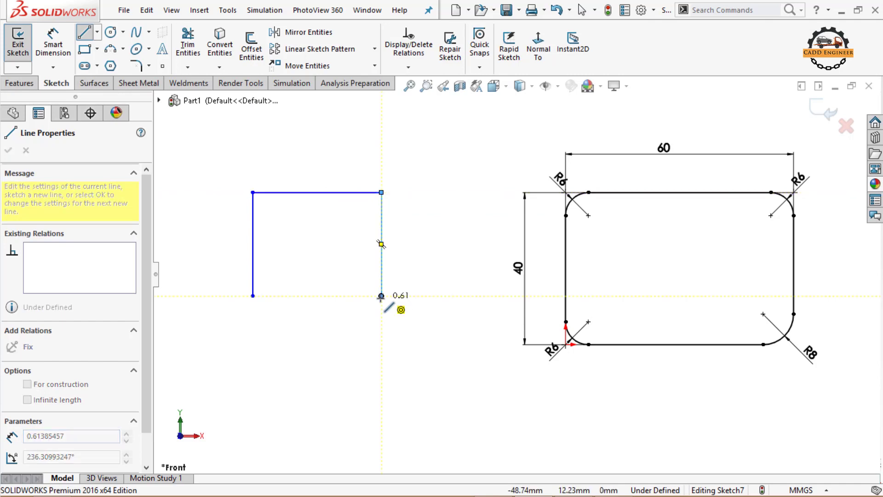
key(Escape)
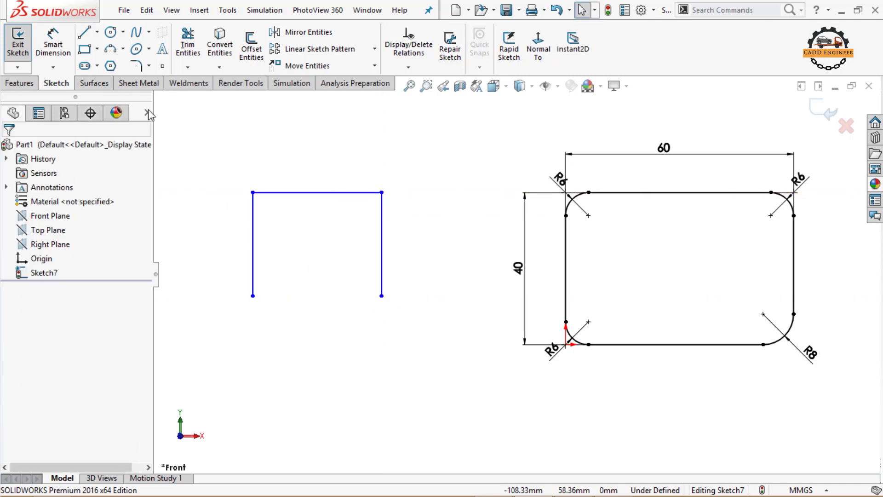
Step: Dimension the open profile's top line to 30 mm
click(53, 46)
click(262, 193)
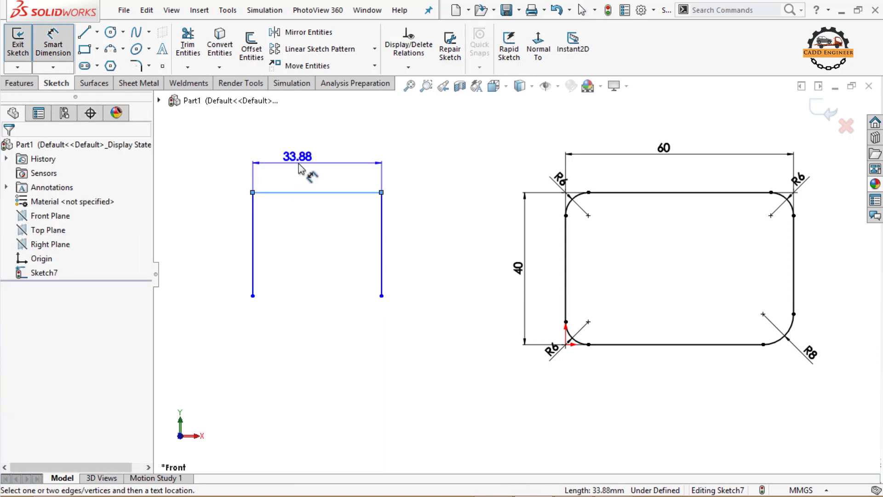
click(306, 174)
text(30)
key(Return)
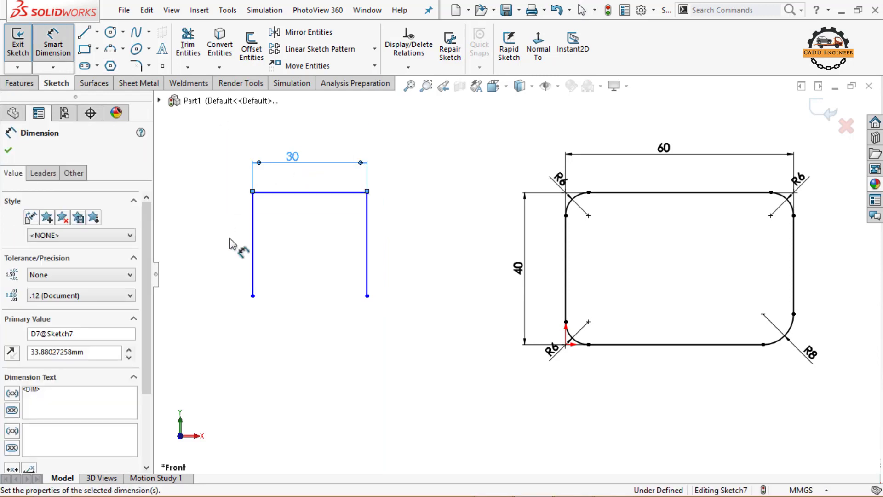
Step: Dimension the open profile's left vertical leg to 27 mm
click(252, 218)
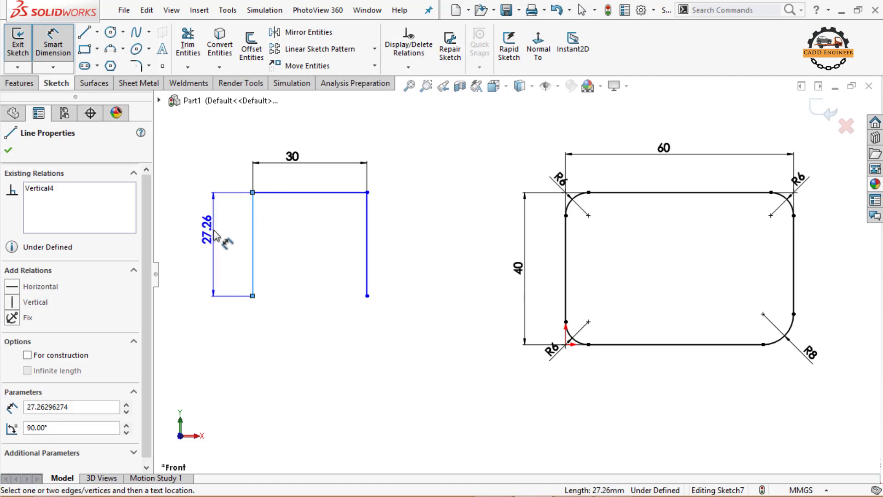
click(214, 237)
text(27)
key(Return)
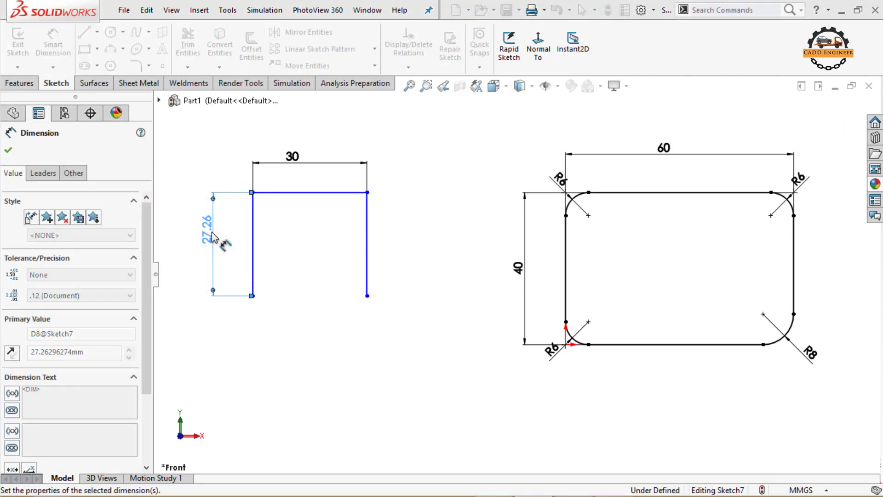
Step: Fillet both upper corners of the open profile with a 5 mm radius and Keep constrained corners off, accepting the deletion of corner relations
click(136, 66)
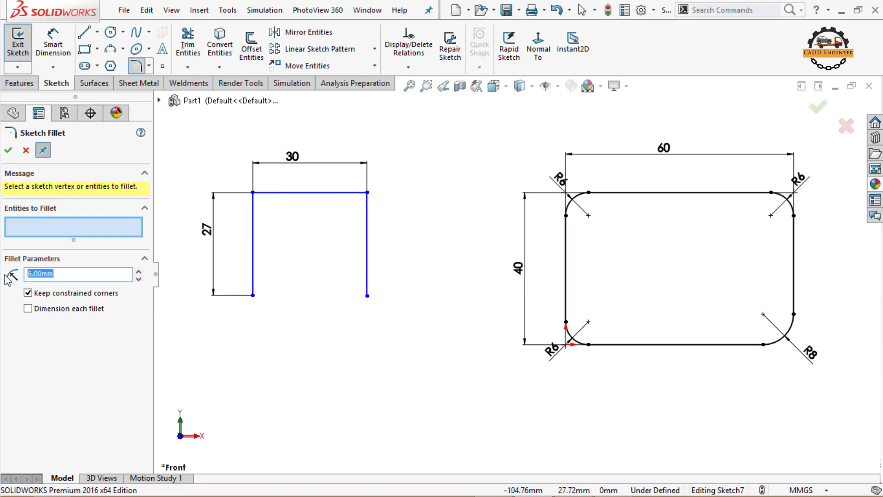
text(5)
key(Return)
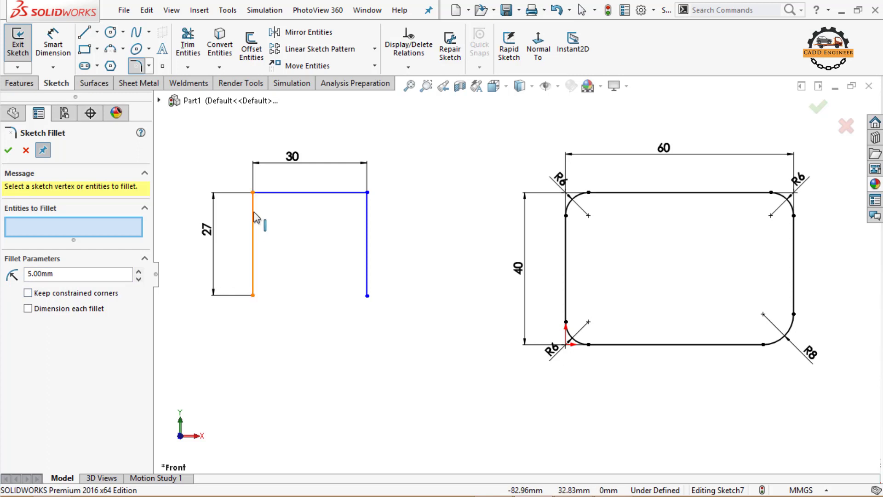
click(253, 192)
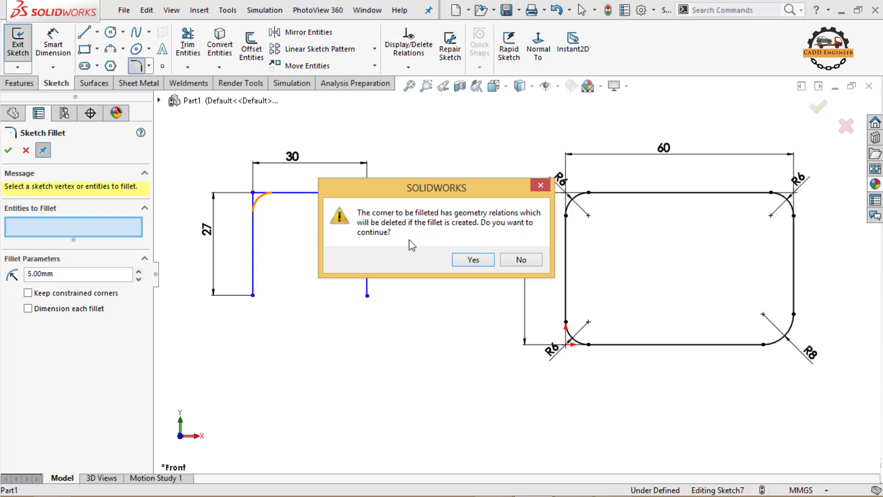
click(468, 261)
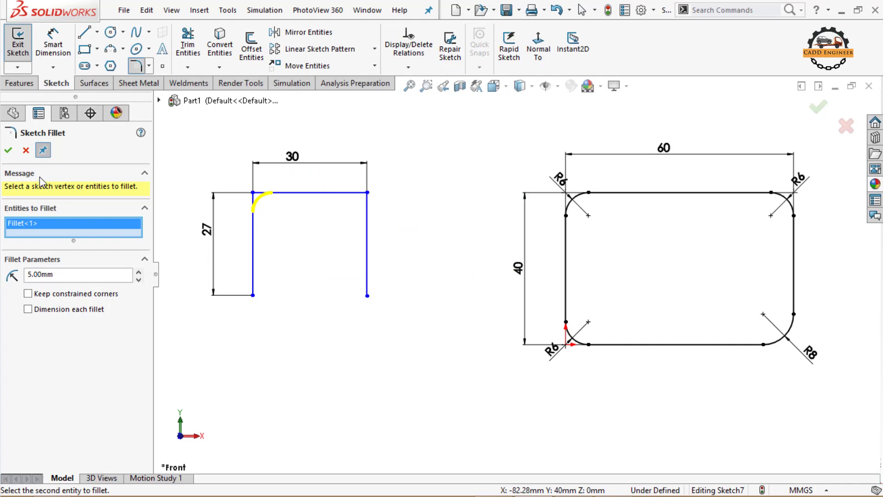
click(8, 152)
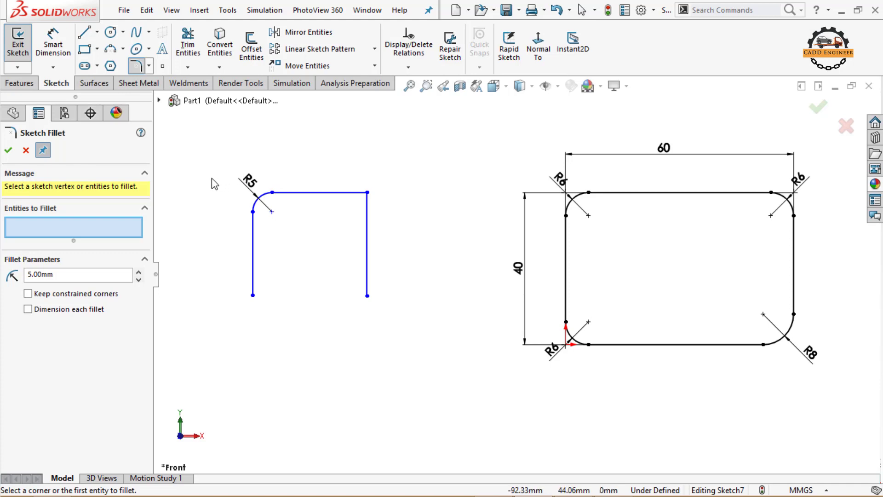
click(366, 194)
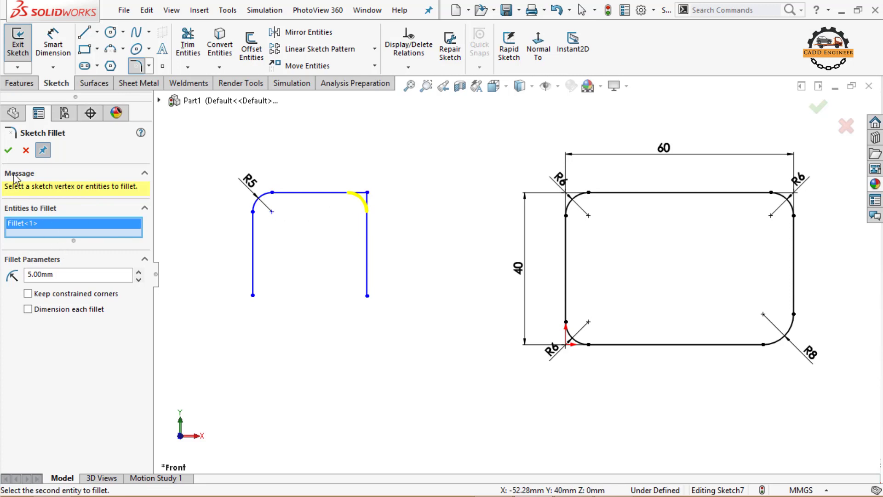
click(8, 150)
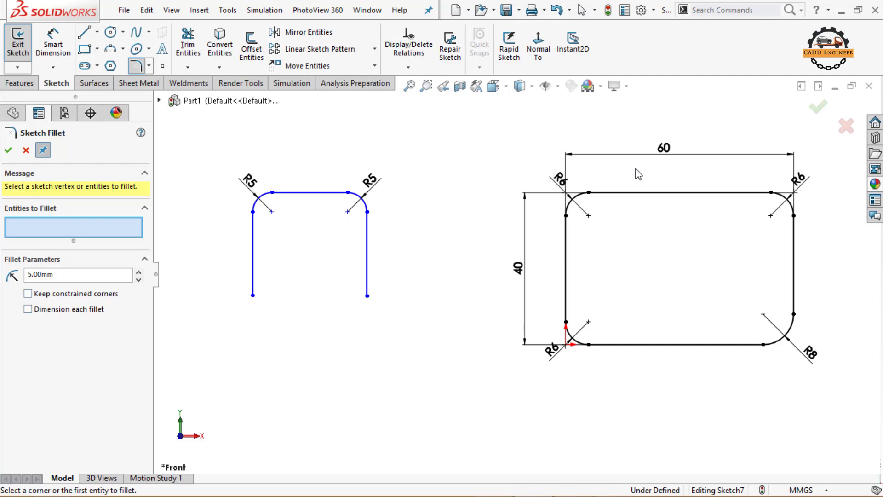
Step: Draw a corner rectangle of about 41 x 26 mm below the open profile
scroll(580, 291, down, 3)
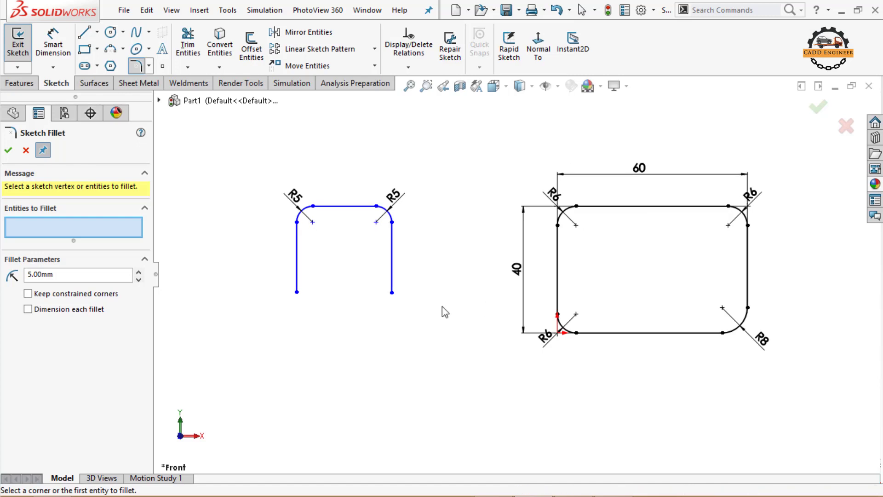
scroll(390, 325, down, 2)
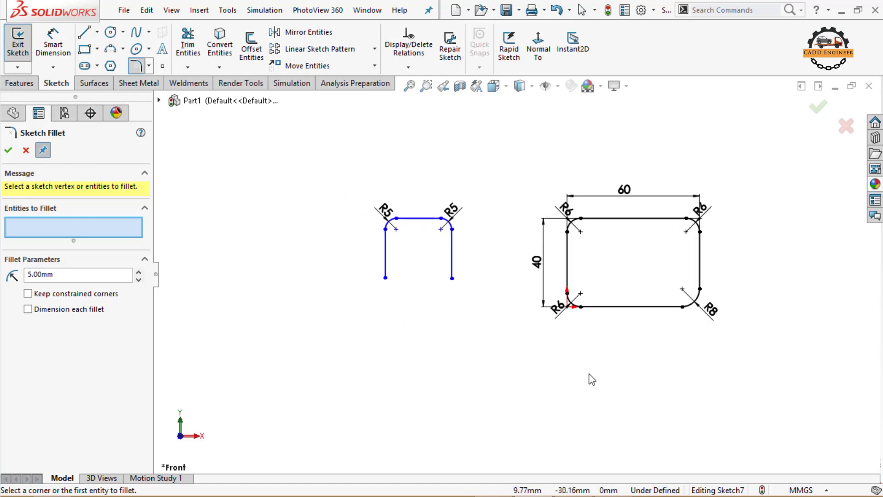
scroll(591, 379, up, 1)
click(97, 49)
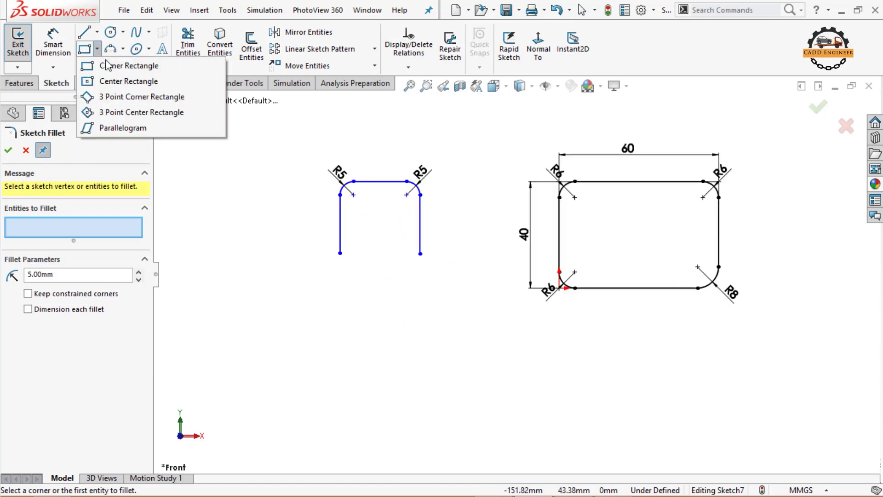
click(106, 65)
click(368, 390)
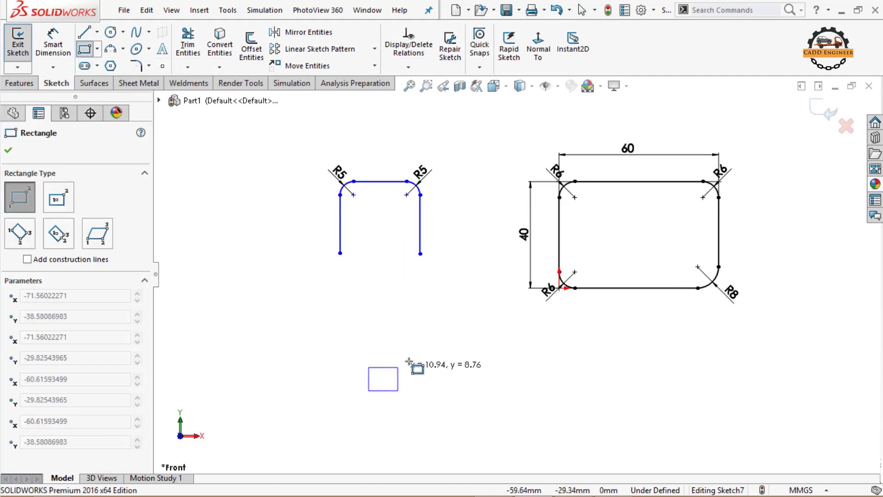
click(477, 322)
key(Escape)
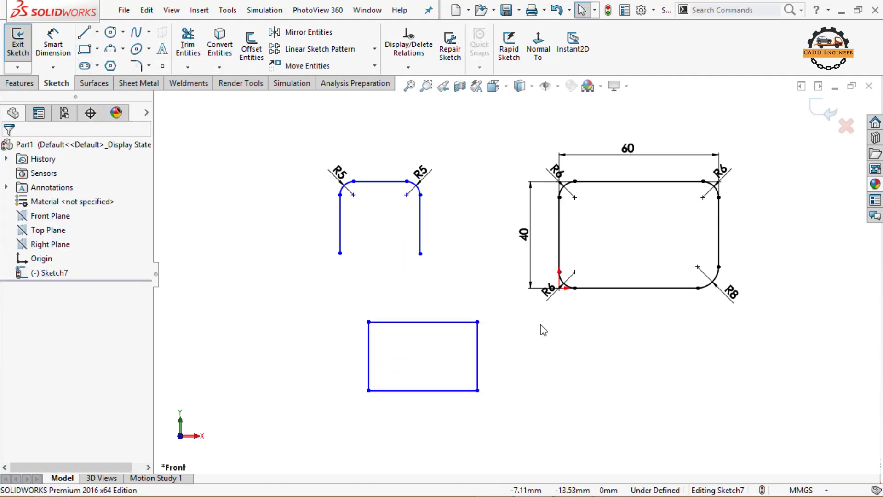
Step: Dimension the new rectangle's top edge to 40 mm
click(54, 39)
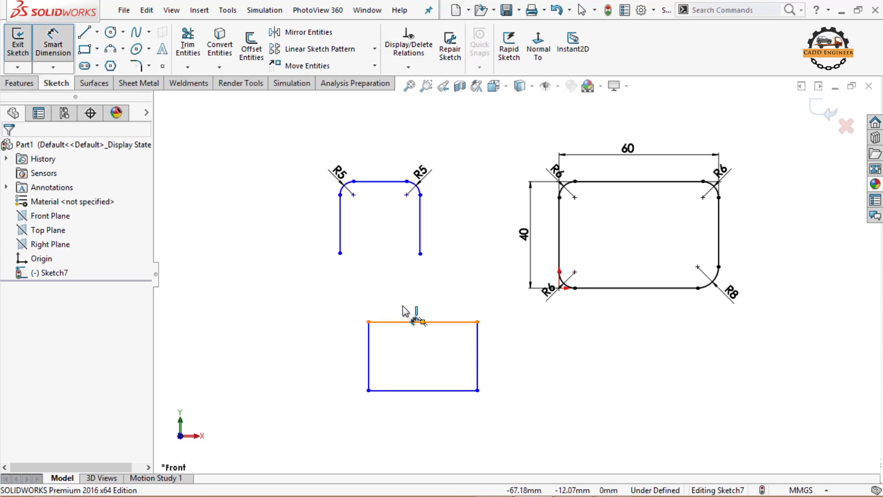
click(404, 321)
click(420, 300)
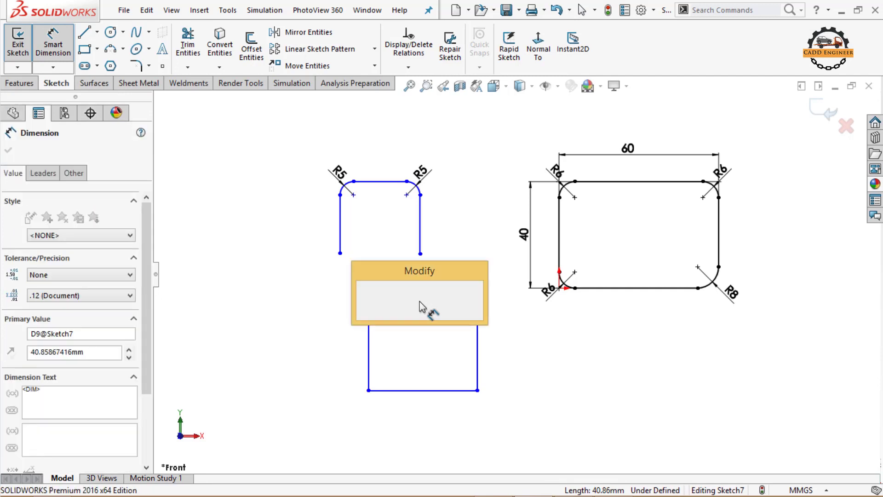
text(40)
key(Return)
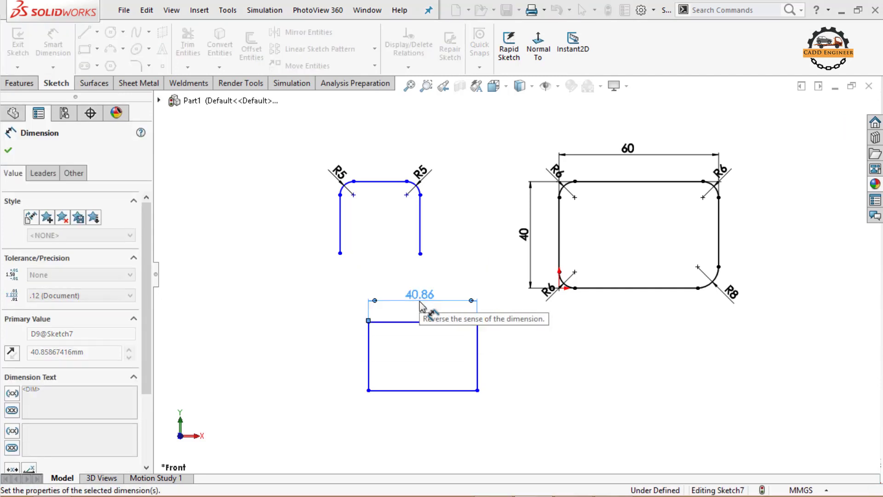
Step: Dimension the new rectangle's left edge to 20 mm
click(369, 355)
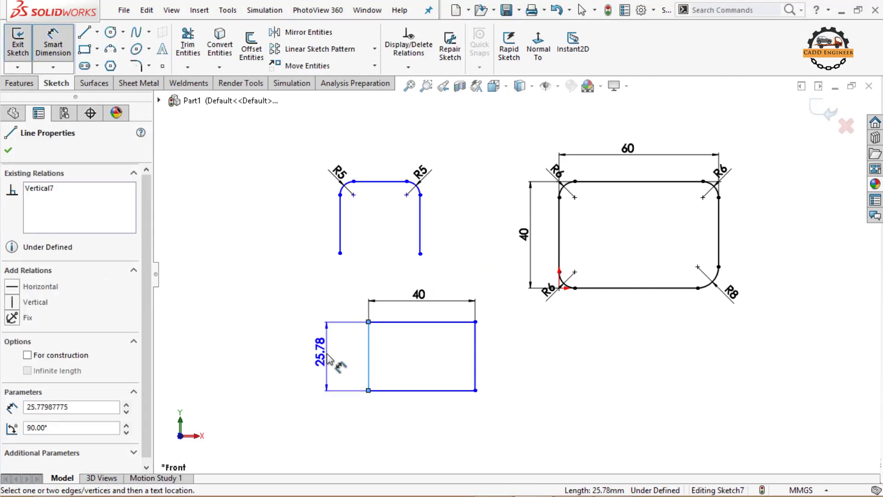
click(338, 362)
text(20)
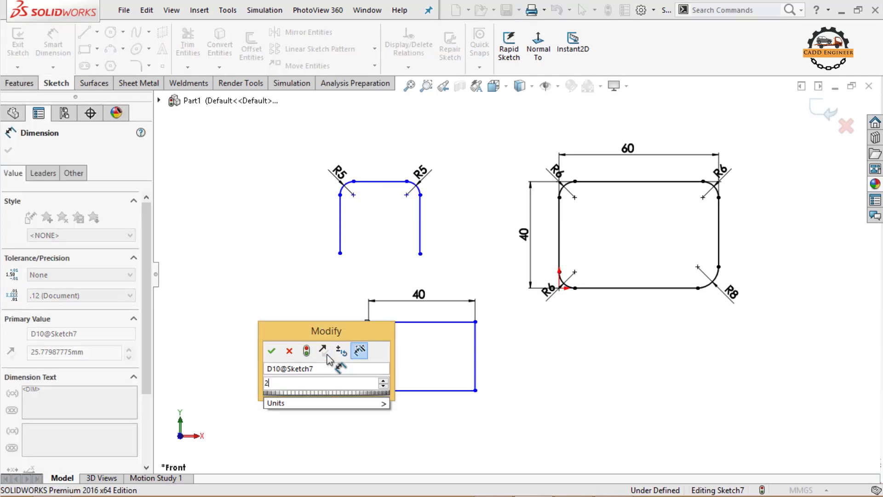
key(Return)
click(527, 381)
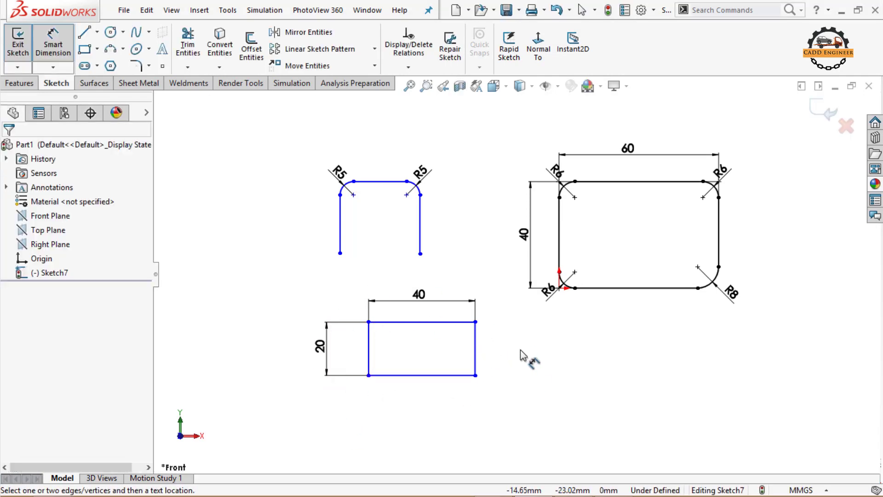
Step: Try filleting all four corners of the 40 x 20 mm rectangle at 5 mm with Dimension each fillet enabled, and undo the fillets
scroll(522, 356, down, 1)
click(141, 71)
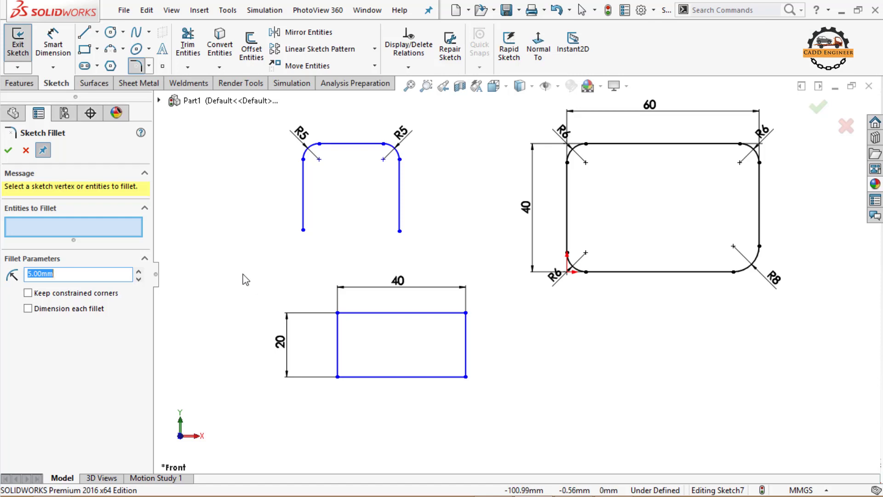
drag(243, 274, 520, 417)
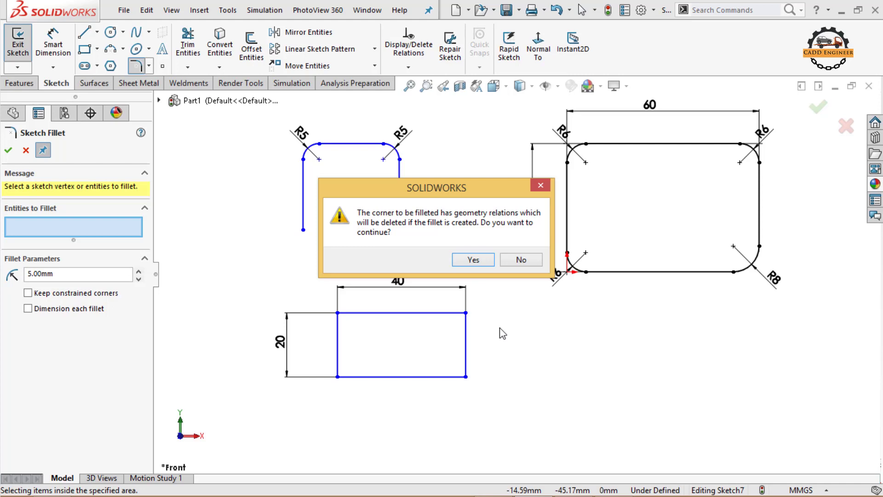
click(466, 263)
click(479, 261)
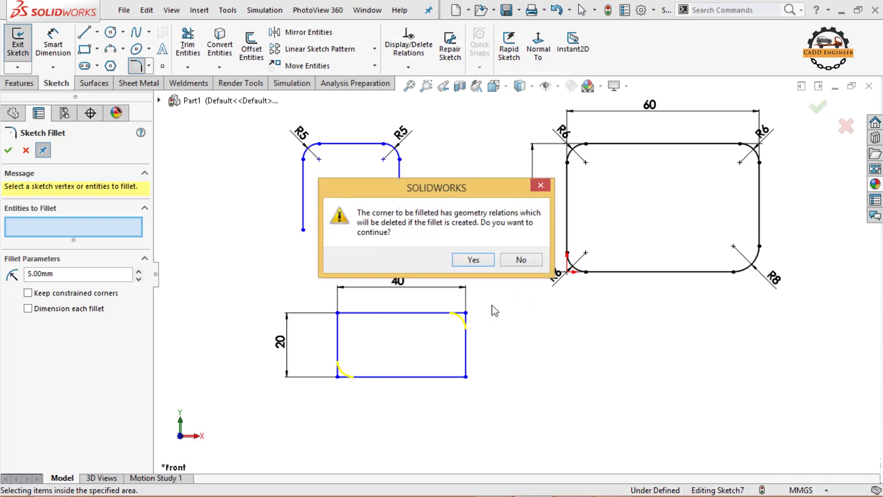
click(487, 262)
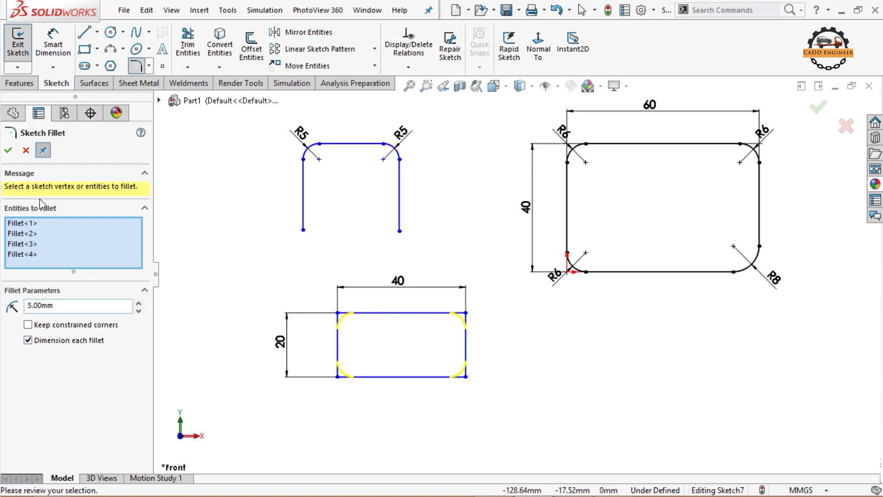
click(8, 151)
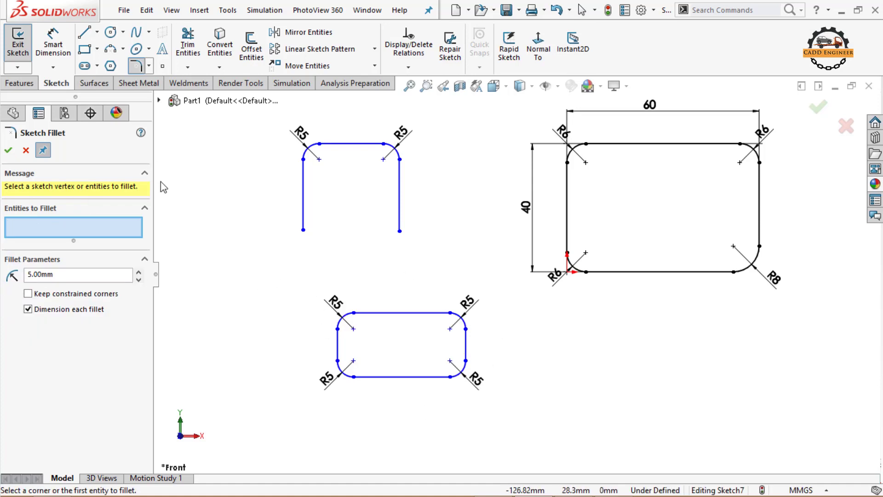
key(ctrl+z)
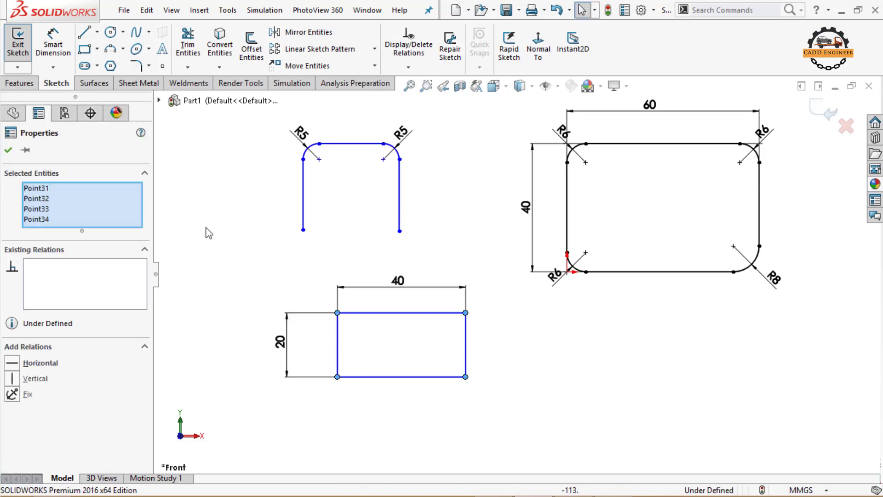
click(208, 233)
Step: Fillet all four corners of the 40 x 20 mm rectangle together at 5 mm, with Dimension each fillet off
click(136, 65)
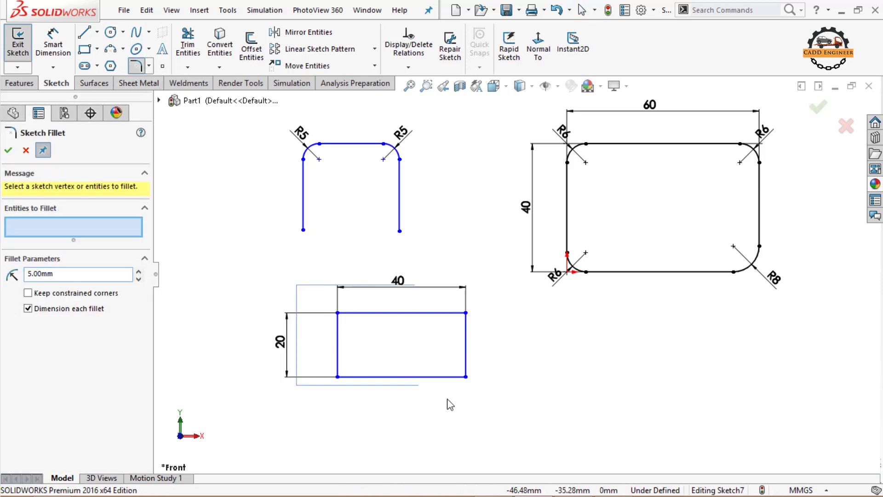
drag(450, 404, 485, 412)
click(468, 260)
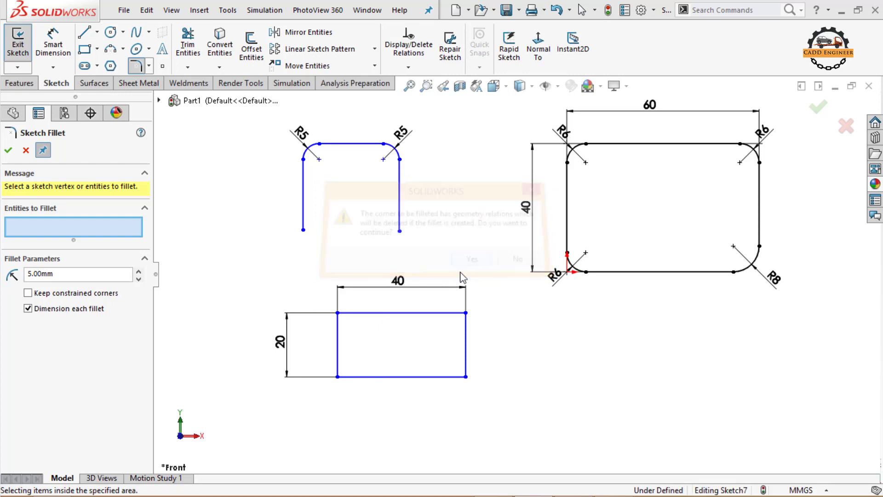
click(469, 261)
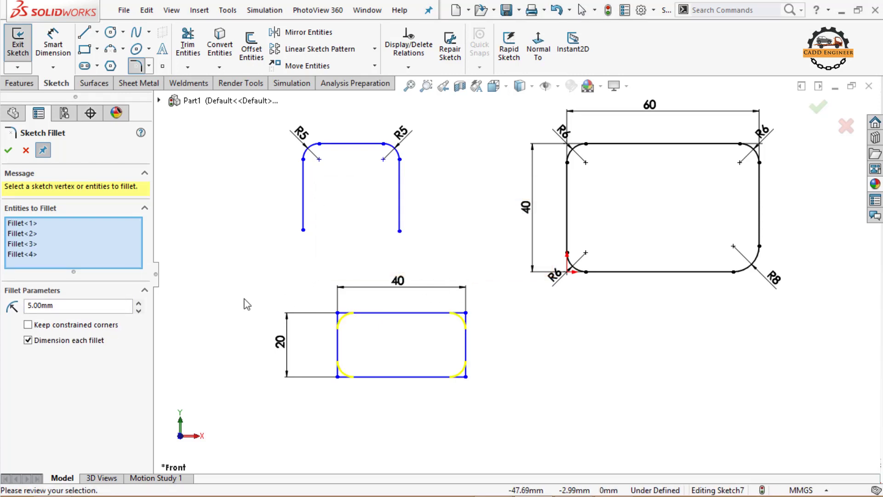
click(29, 340)
click(9, 151)
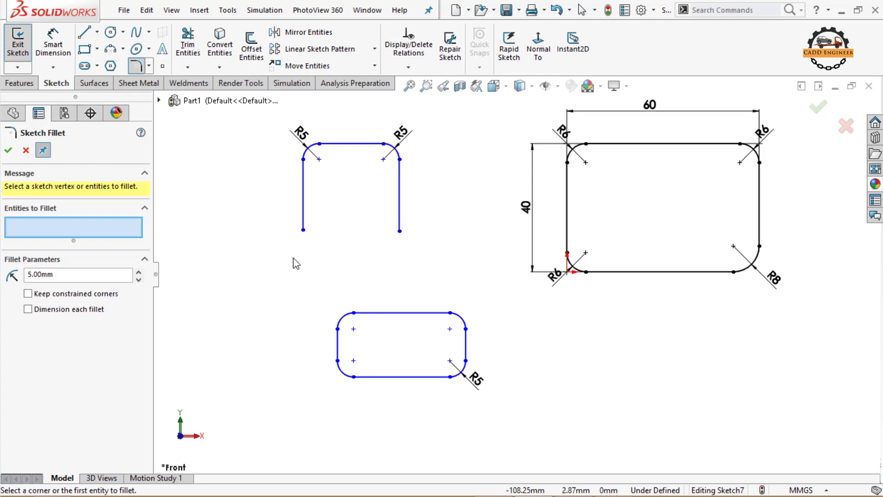
scroll(455, 329, down, 2)
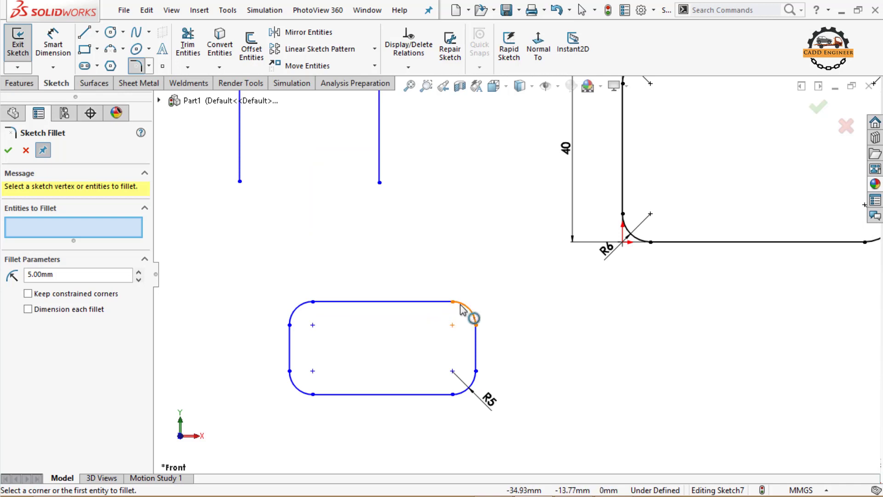
scroll(511, 308, up, 1)
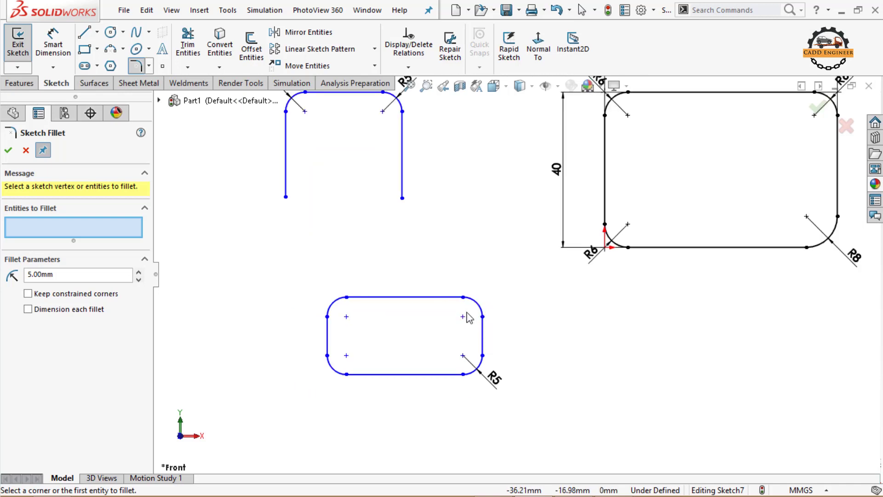
scroll(467, 317, down, 2)
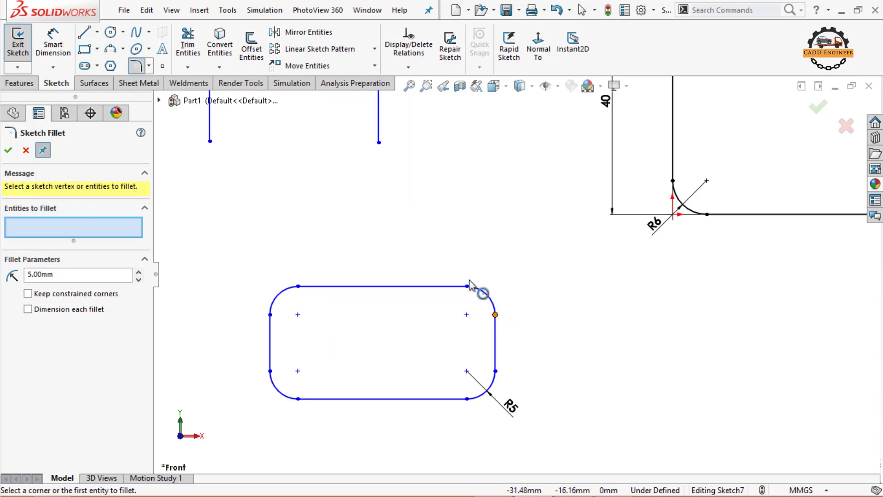
scroll(486, 348, up, 4)
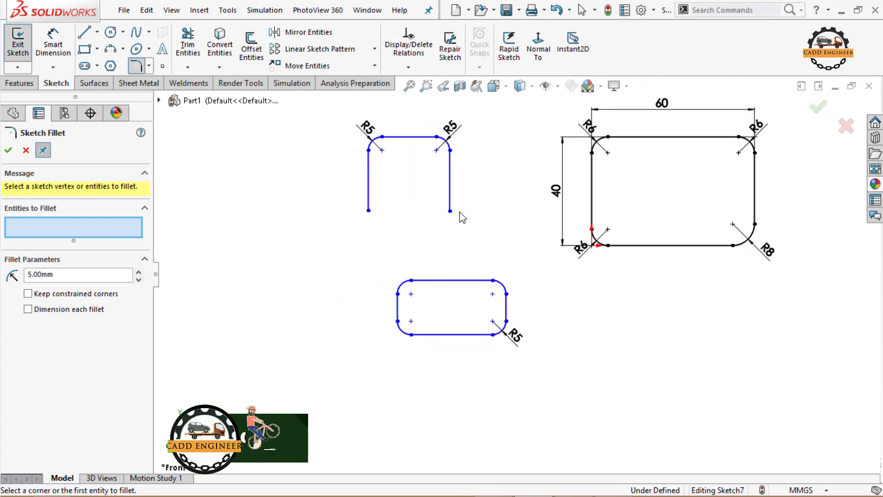
scroll(479, 239, up, 2)
scroll(511, 198, down, 1)
scroll(512, 202, up, 1)
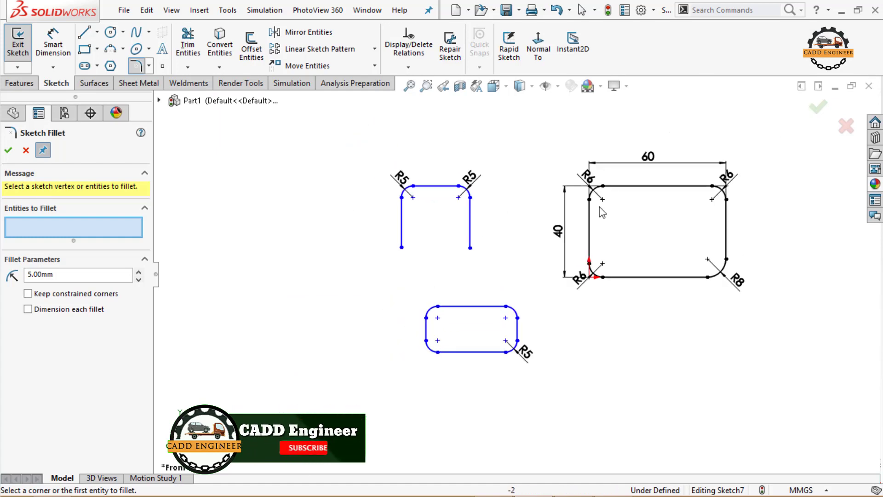